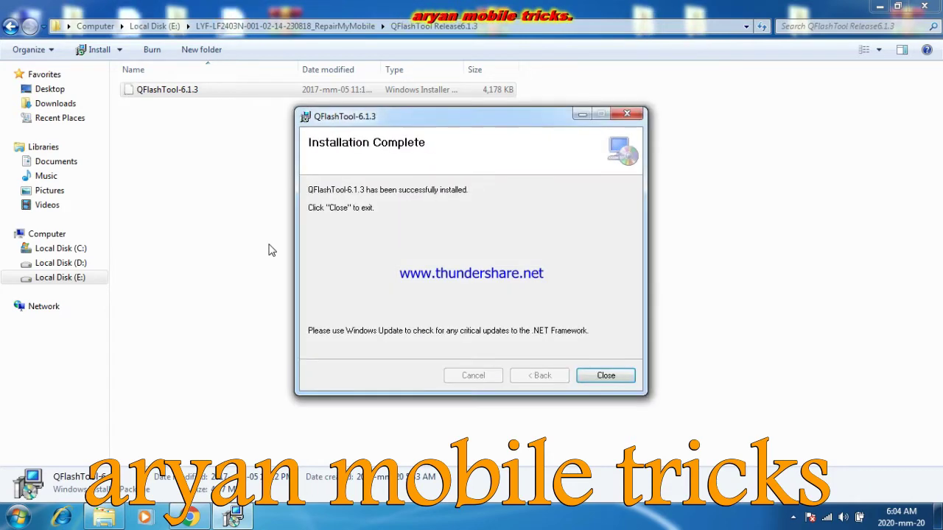
Close the finished QFlashTool-6.1.3 installer, return to the desktop and launch QFlashTool
left_click(606, 375)
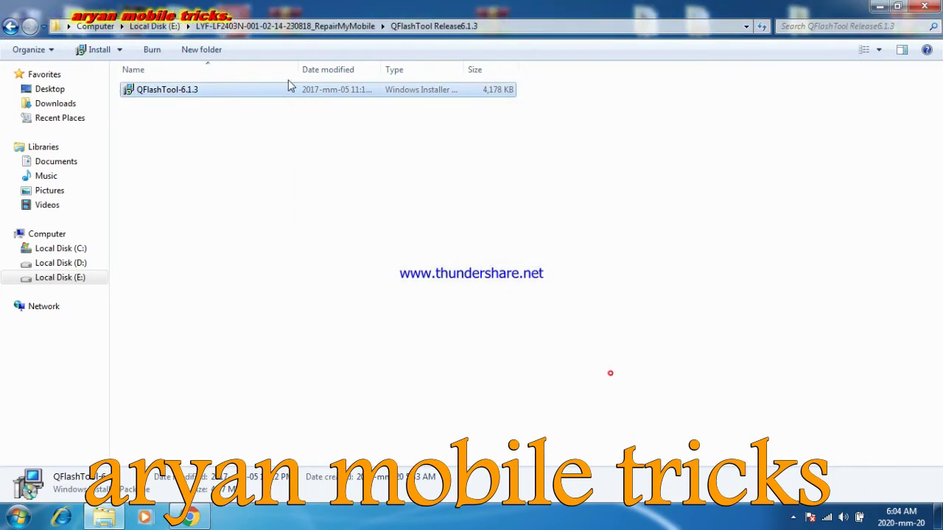
left_click(11, 27)
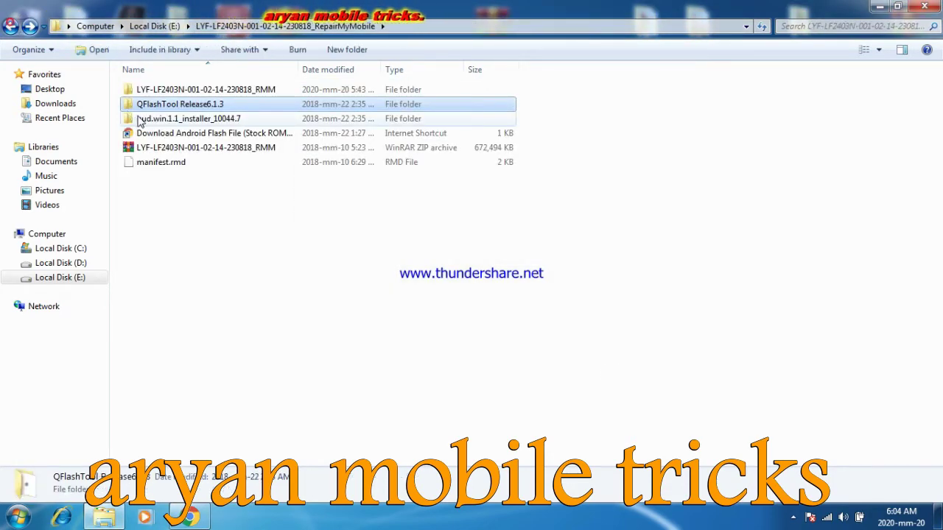
left_click(176, 90)
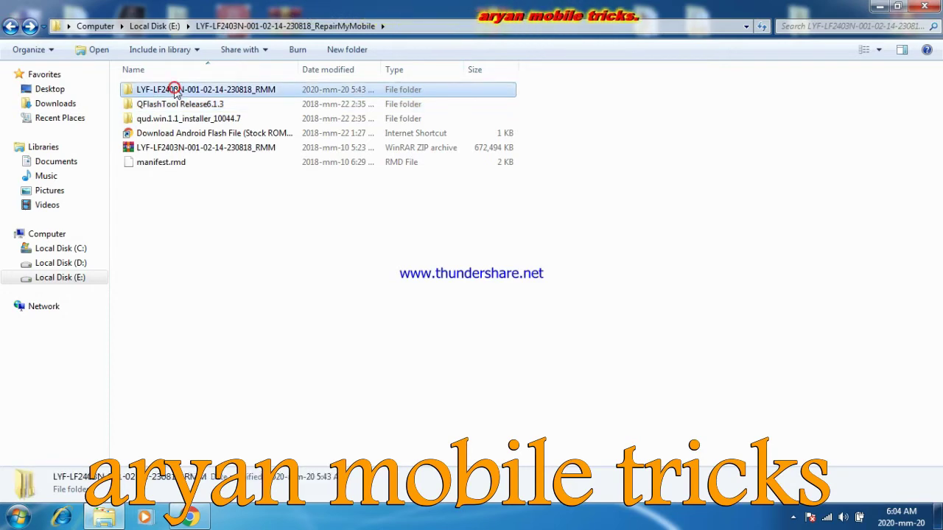
left_click(884, 7)
double_click(292, 243)
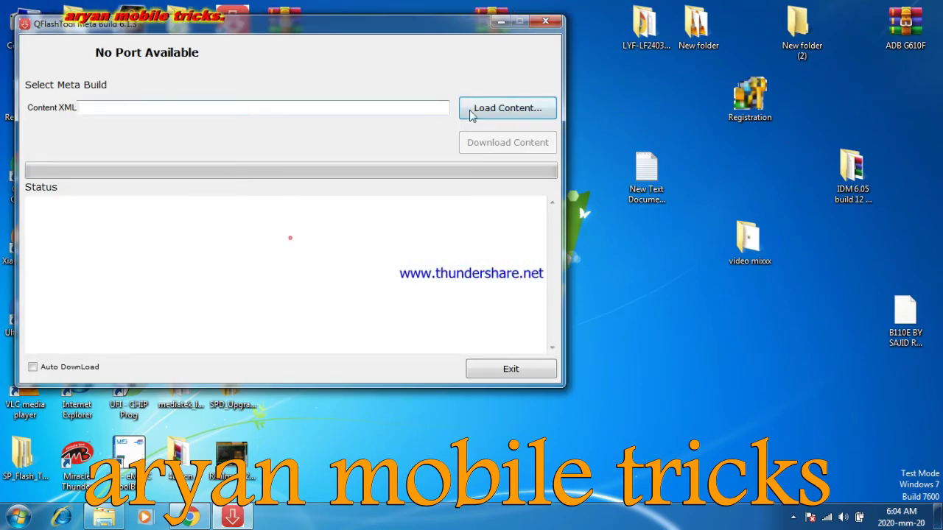
left_click(475, 108)
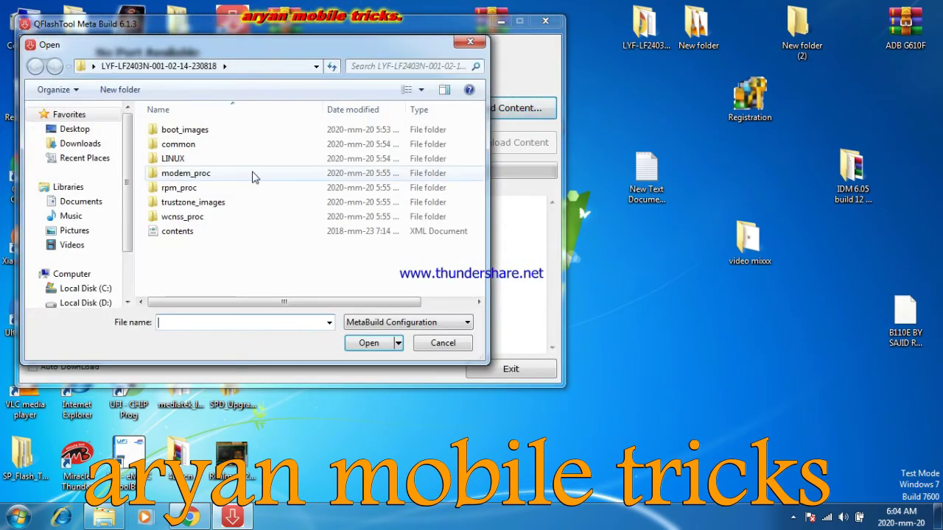
left_click(126, 301)
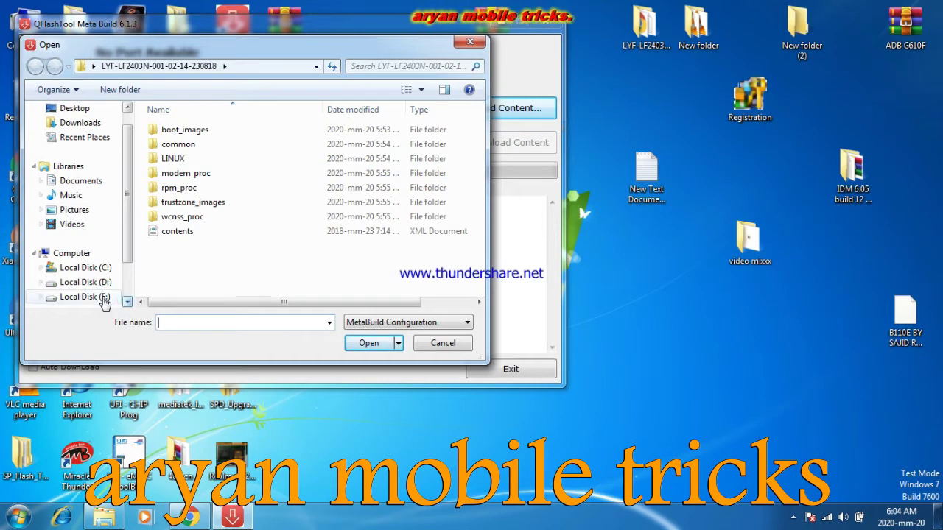
left_click(83, 297)
scroll(221, 210, "down", 8)
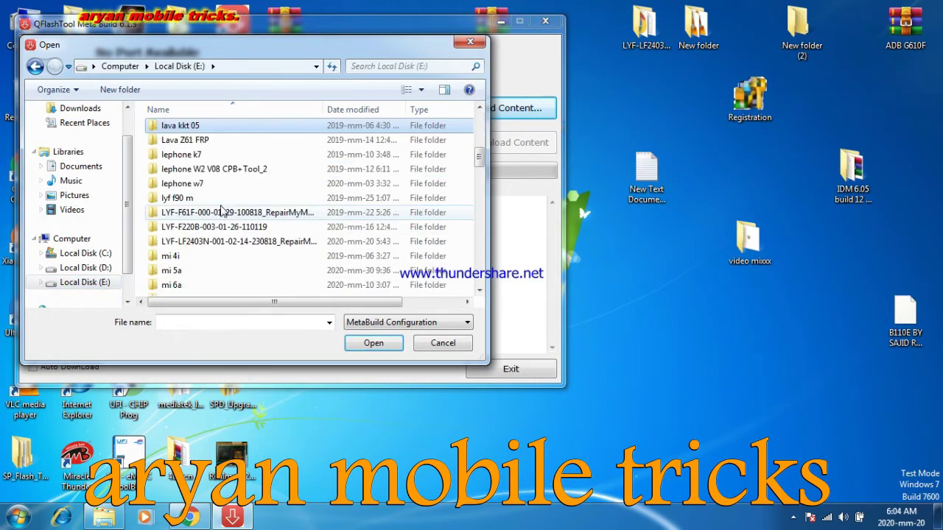
double_click(229, 242)
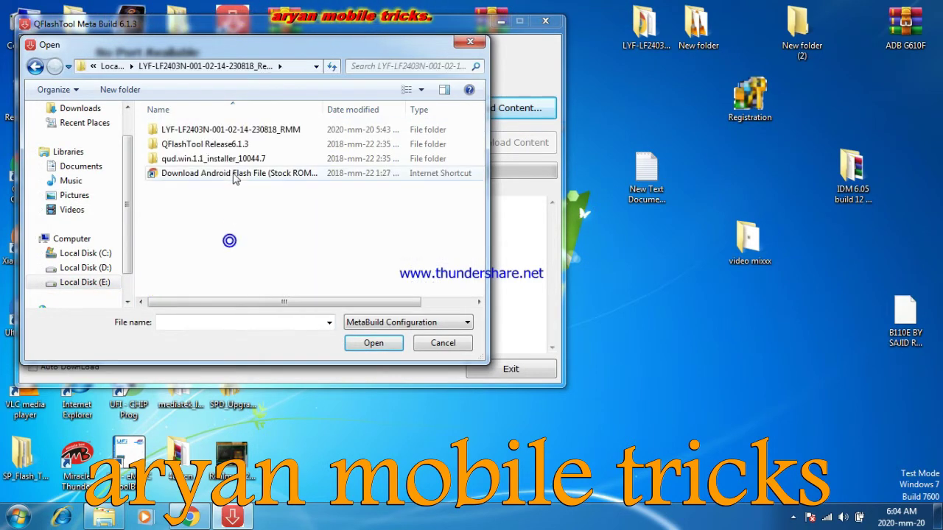
double_click(228, 131)
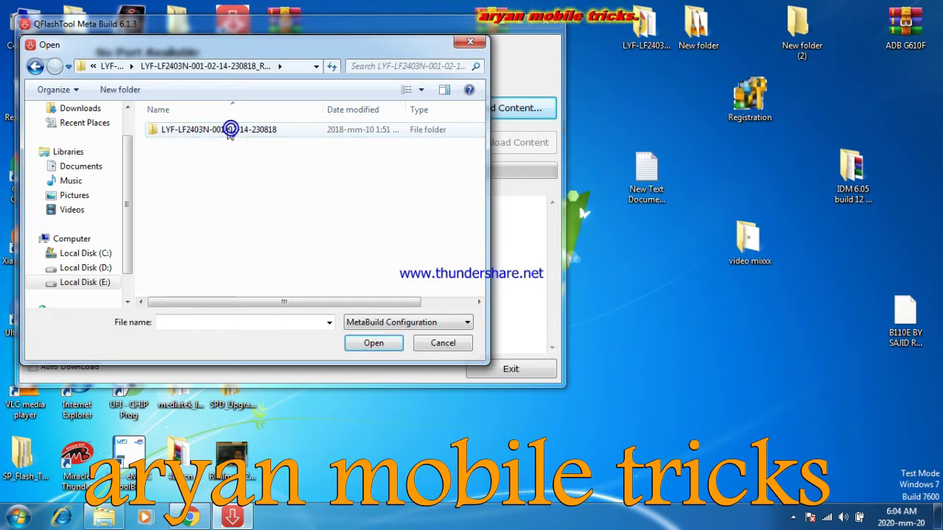
double_click(229, 130)
left_click(202, 234)
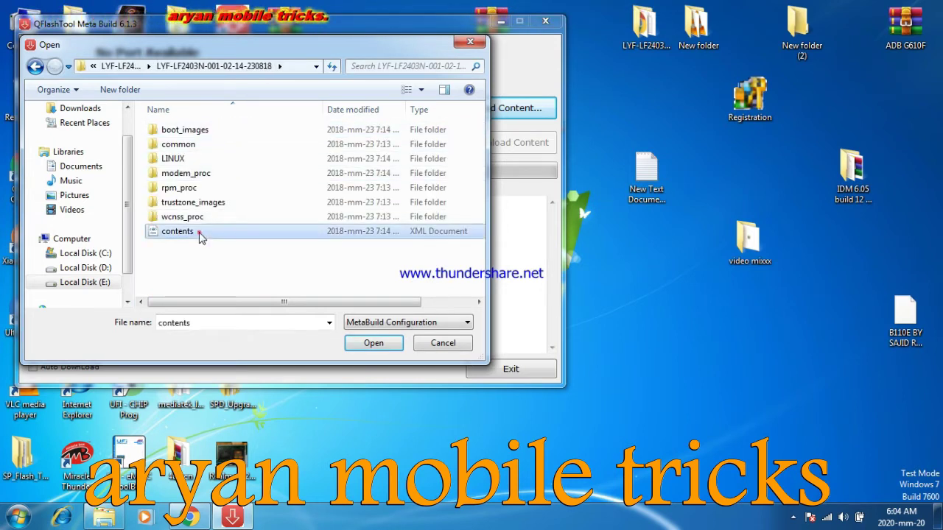
left_click(374, 343)
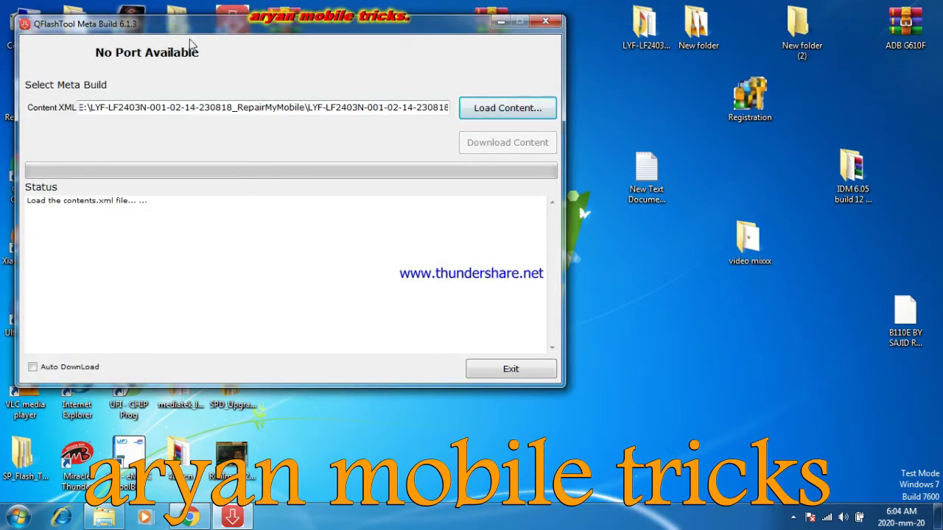
Try to flash the connected phone with Auto DownLoad enabled, and exit QFlashTool
left_click(33, 366)
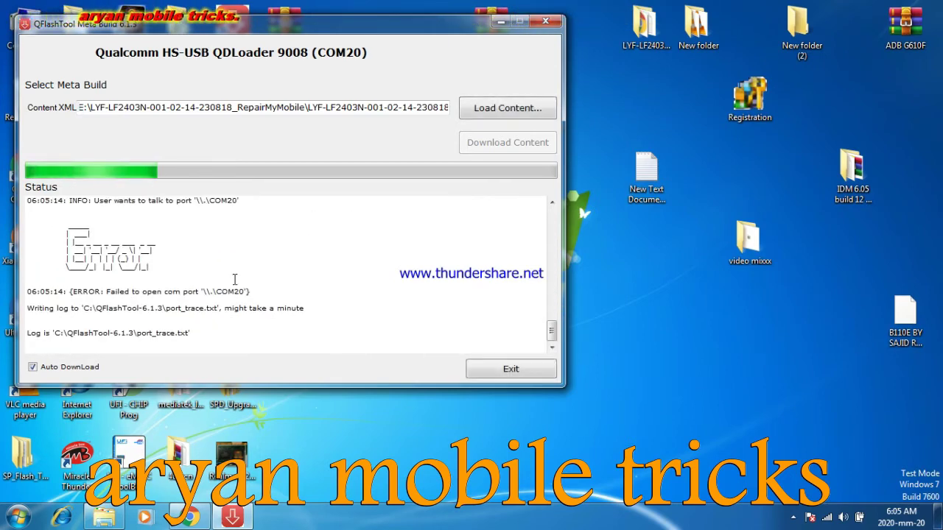
left_click_drag(158, 255, 47, 221)
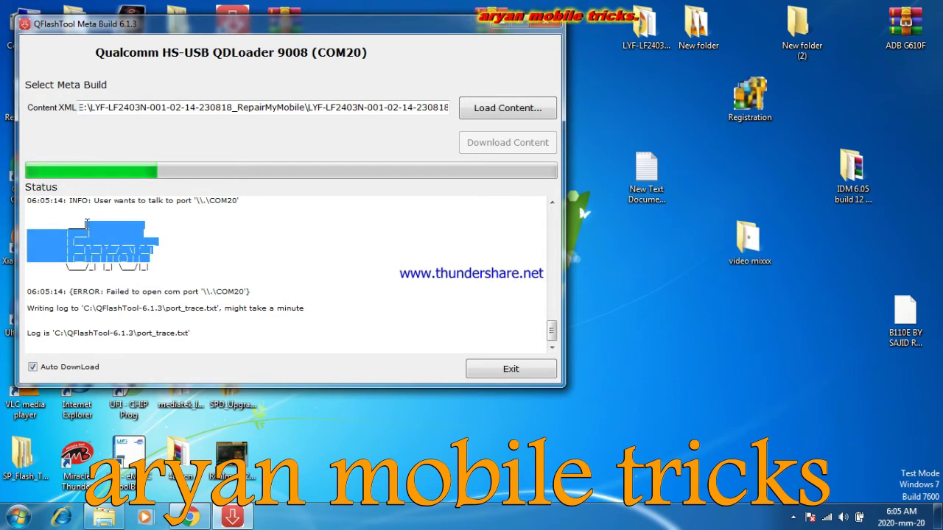
left_click(47, 221)
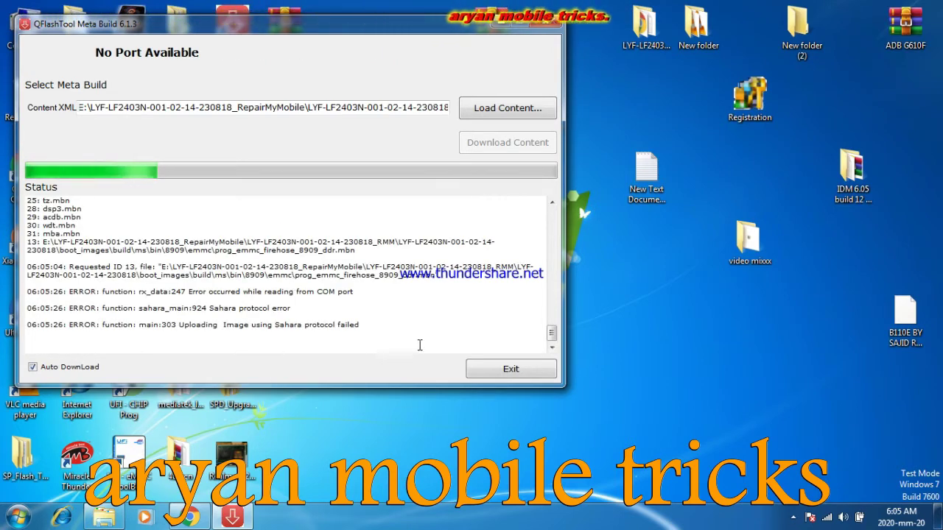
left_click(510, 371)
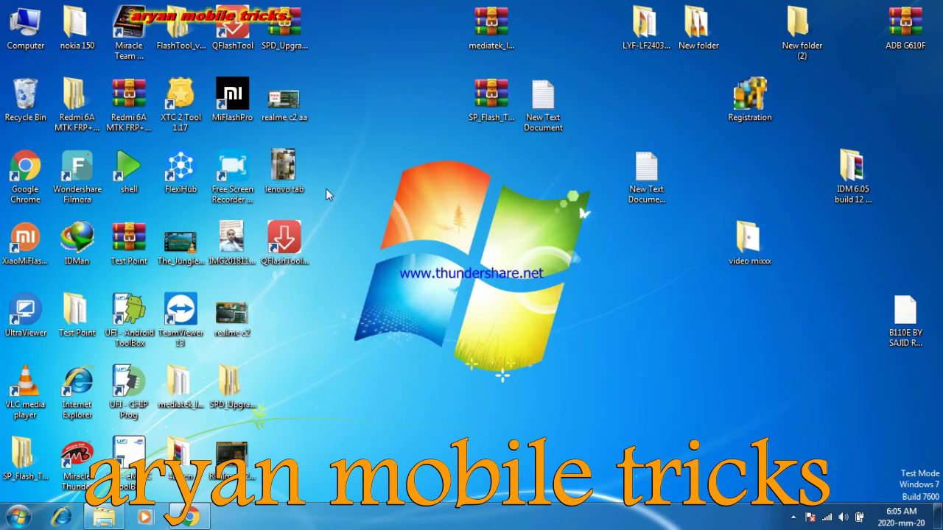
mouse_move(104, 518)
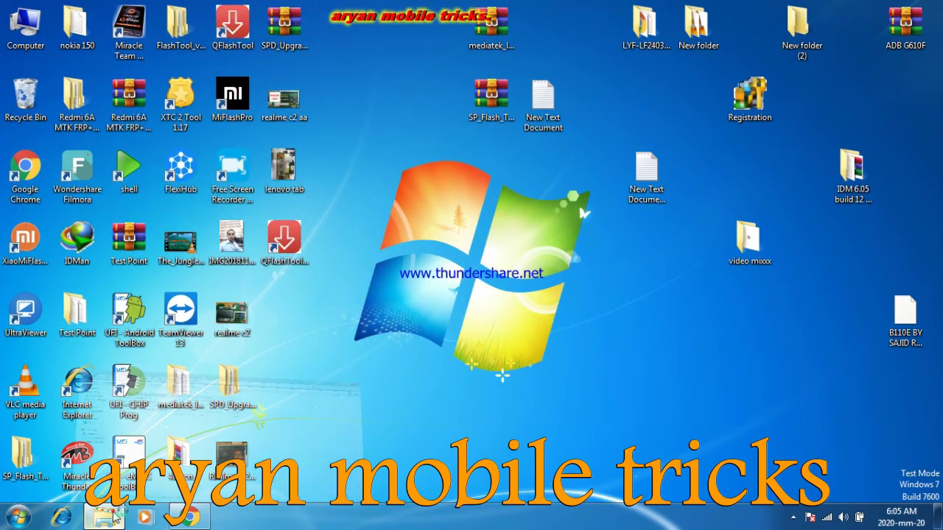
left_click(258, 442)
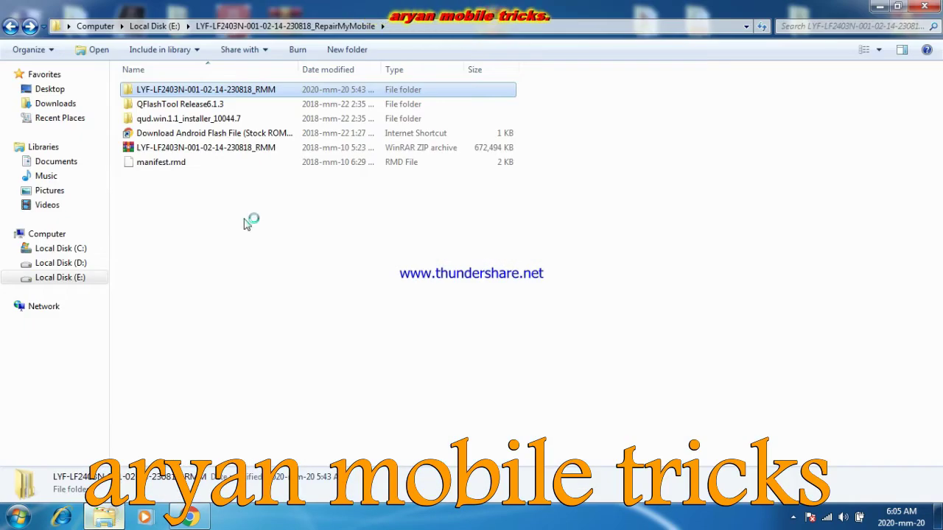
double_click(249, 90)
double_click(249, 91)
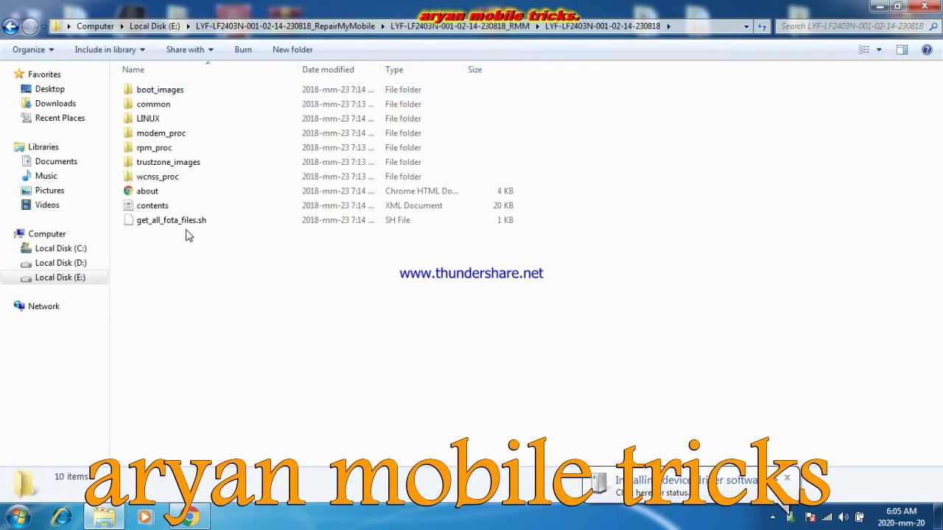
left_click(10, 26)
right_click(161, 93)
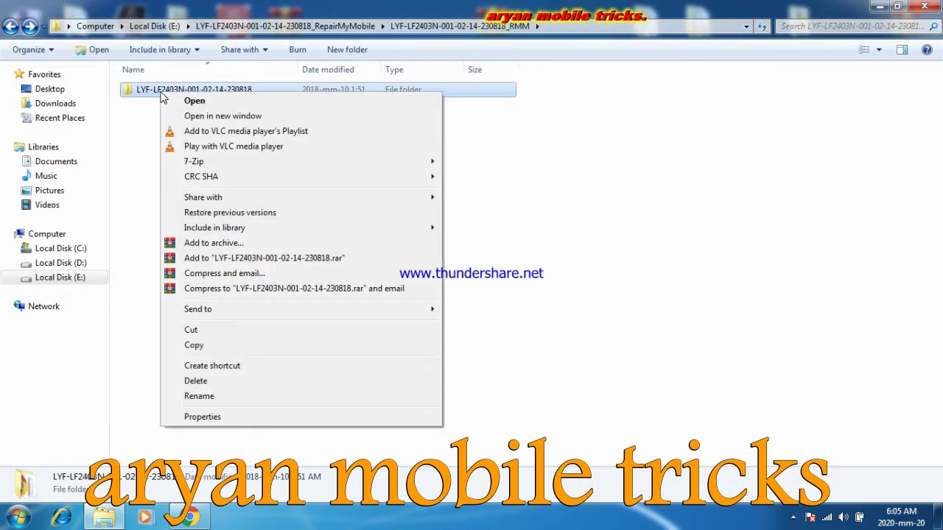
left_click(226, 345)
Paste the firmware folder onto the desktop, merging it with the existing folders and replacing the conflicting files
left_click(878, 7)
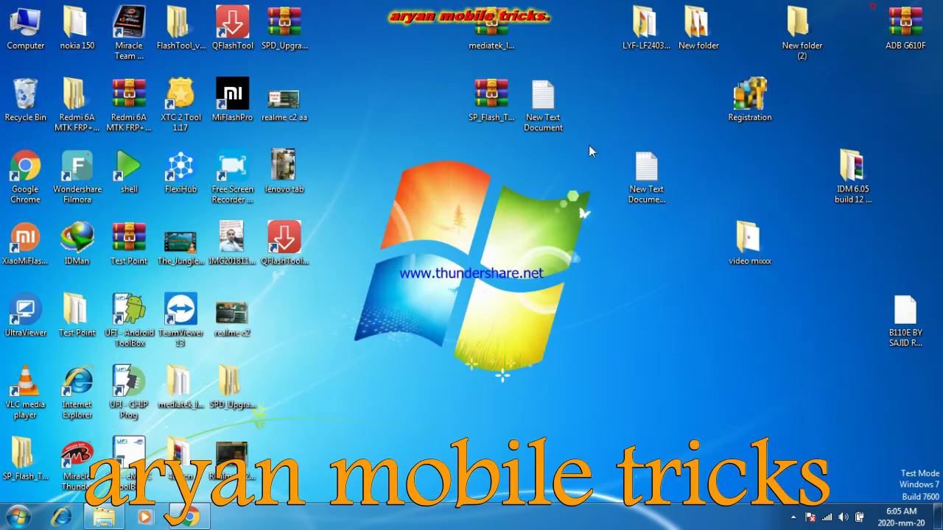
left_click(386, 98)
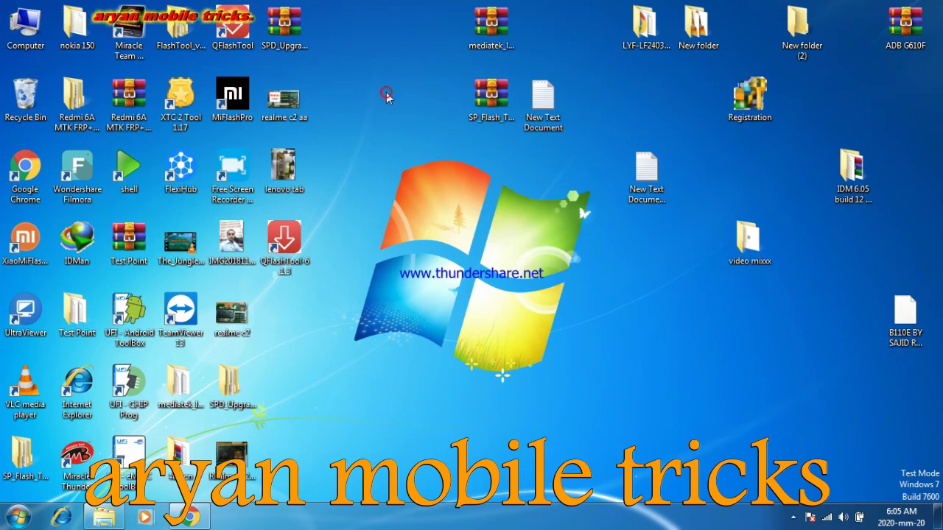
key("ctrl+v")
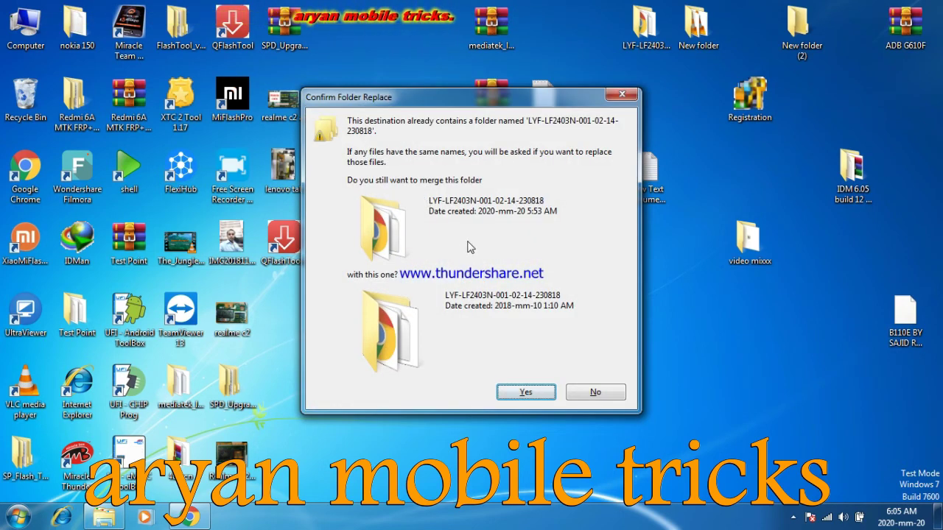
left_click(528, 391)
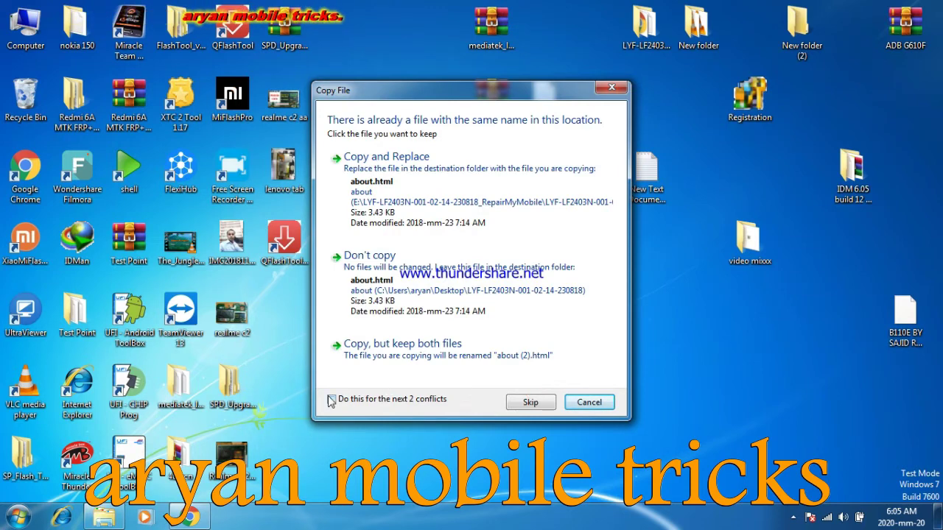
left_click(331, 400)
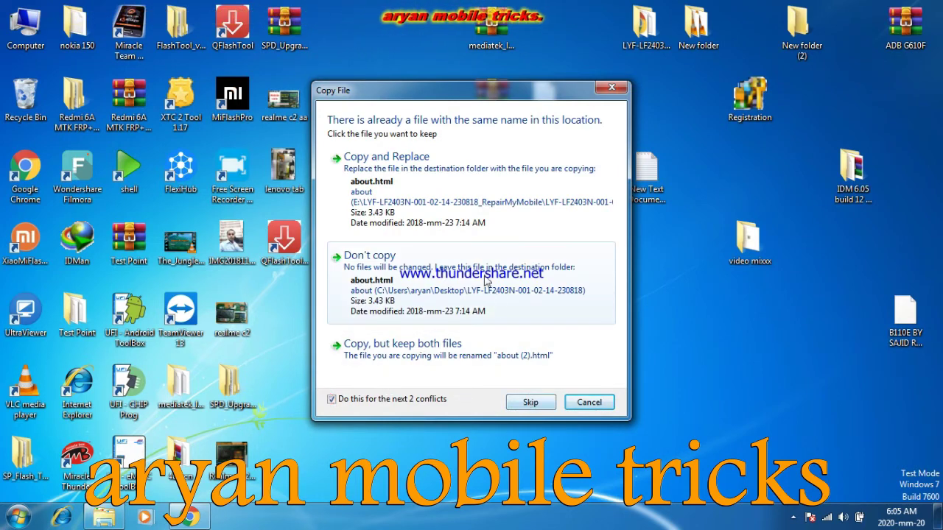
left_click(426, 159)
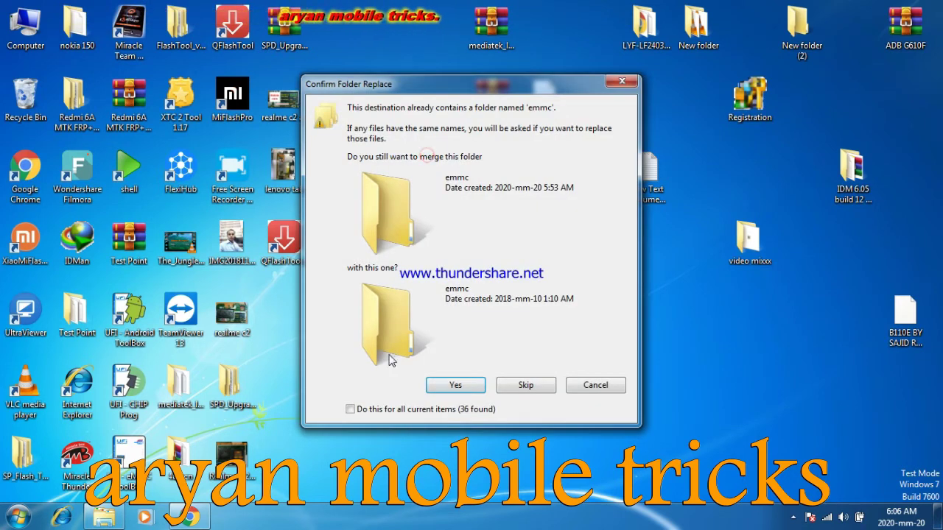
left_click(450, 385)
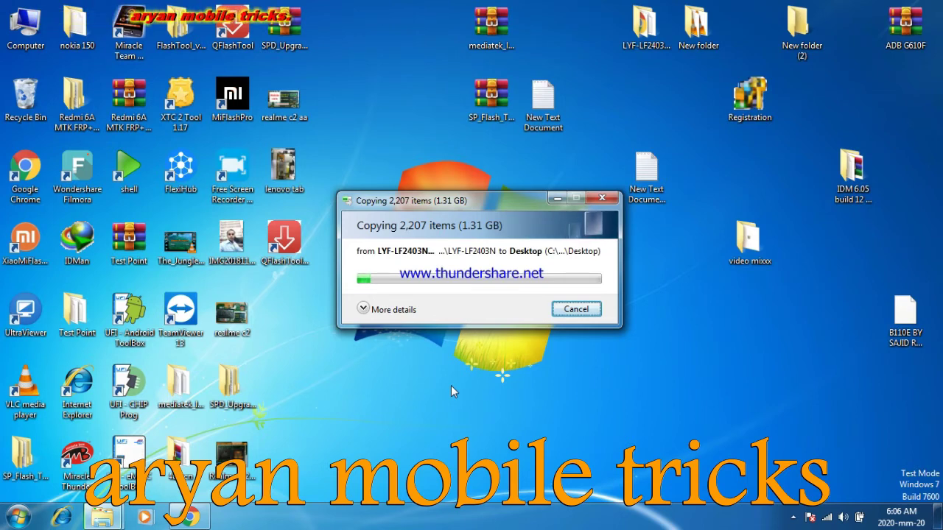
Move the desktop firmware folder beside the SPD_Upgra... archive and check that it contains the contents XML file
left_click_drag(646, 37, 380, 41)
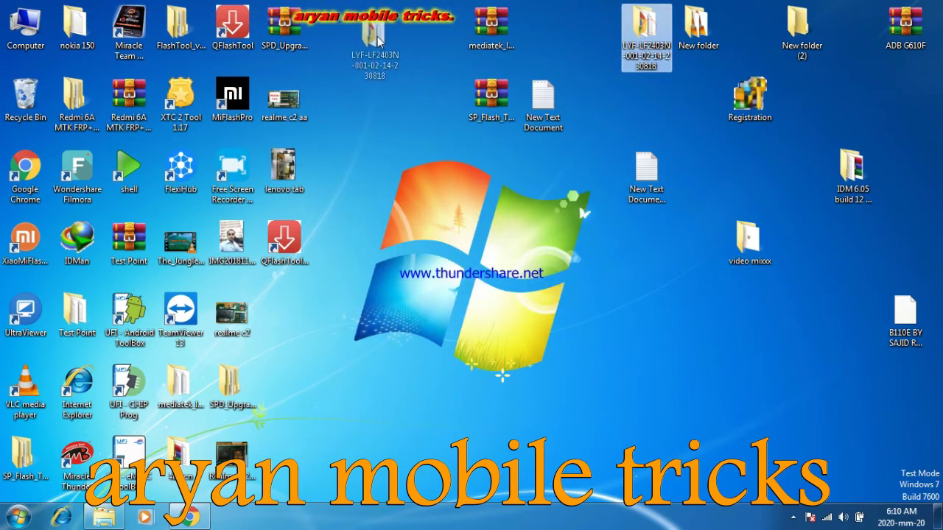
double_click(382, 41)
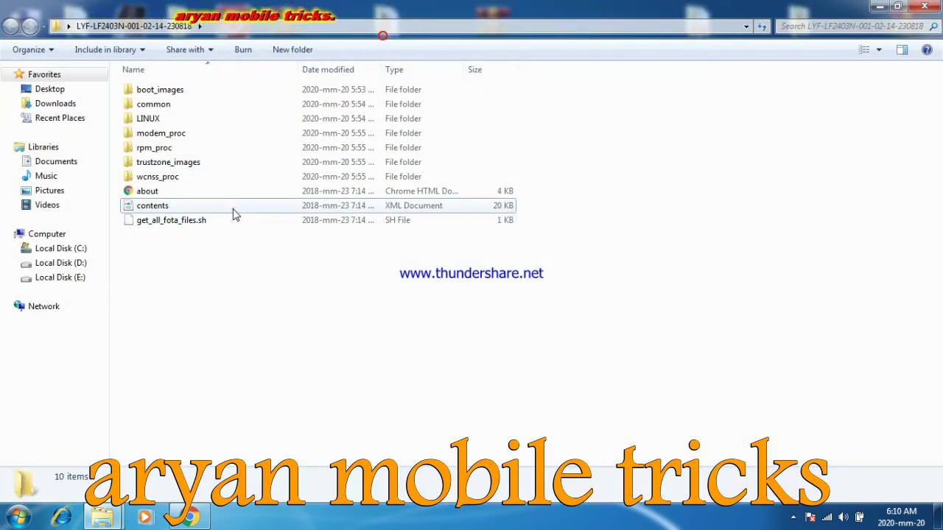
left_click(233, 208)
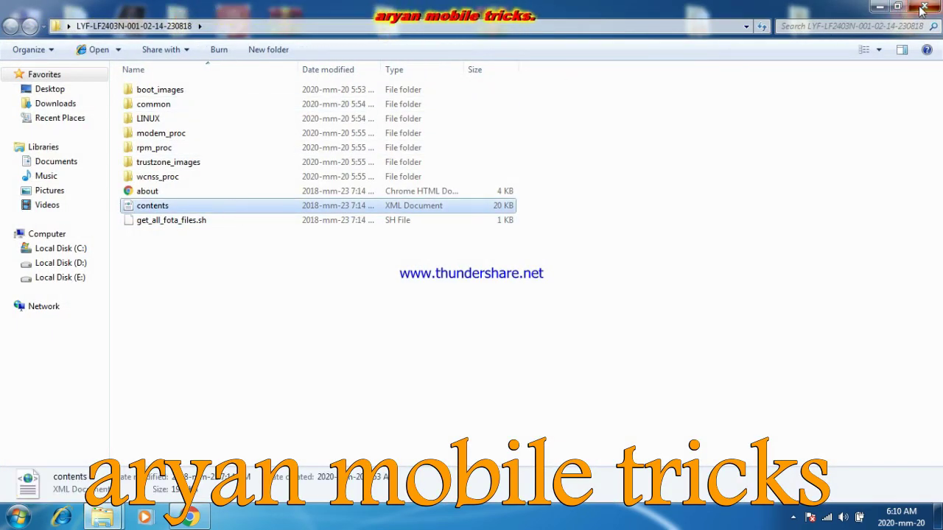
left_click(923, 7)
left_click(399, 44)
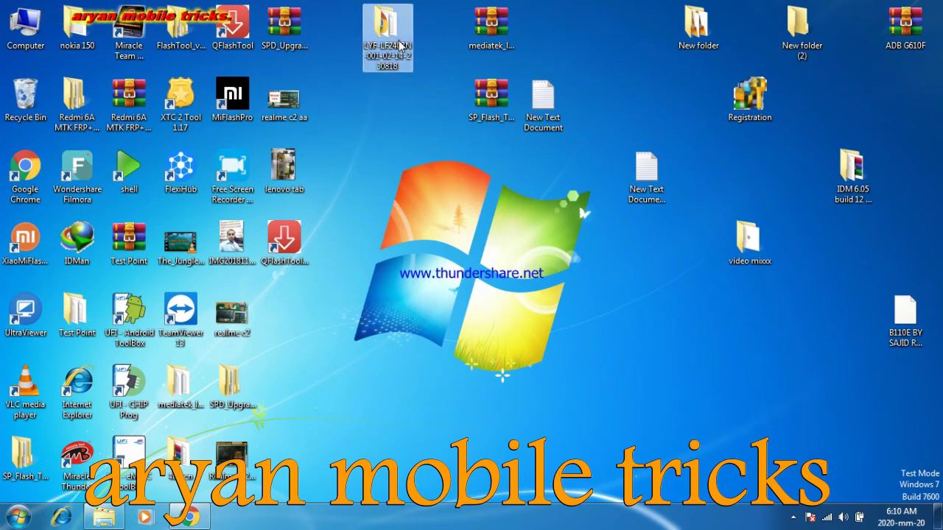
left_click(397, 49)
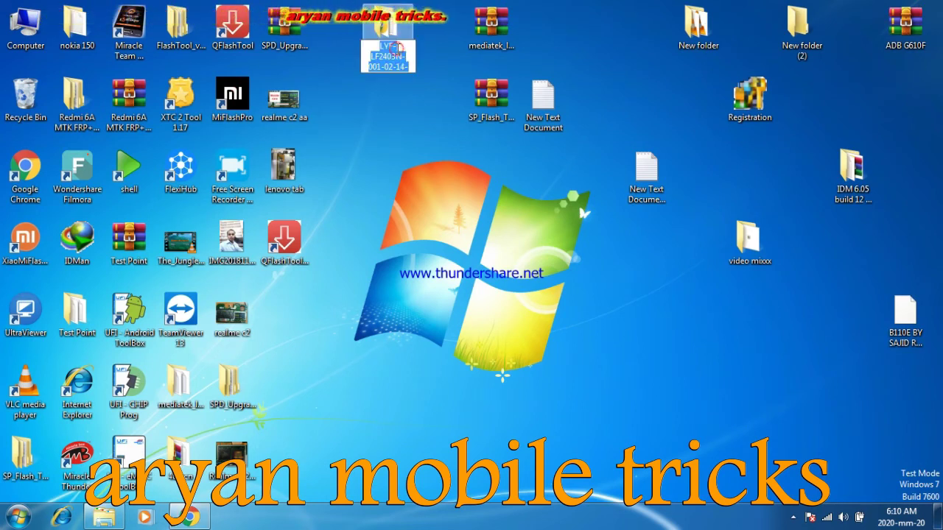
type("jio")
left_click(396, 64)
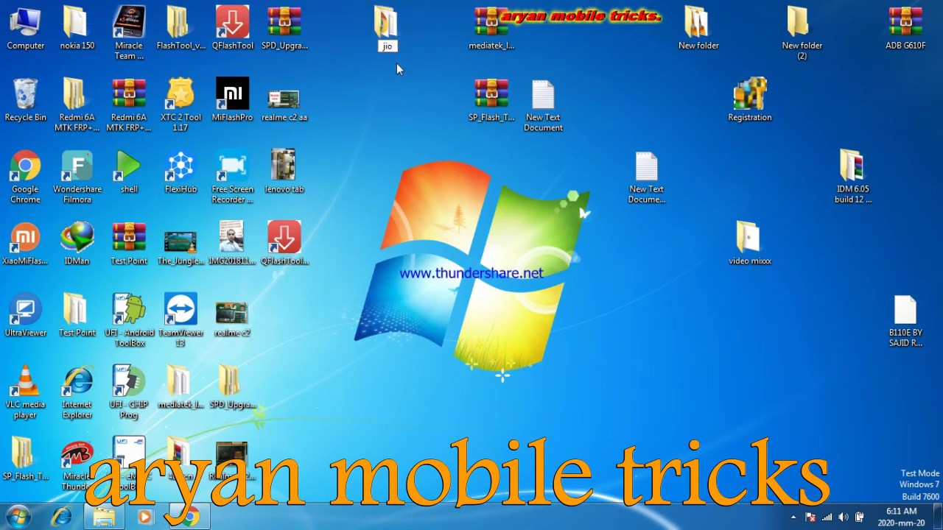
left_click(396, 66)
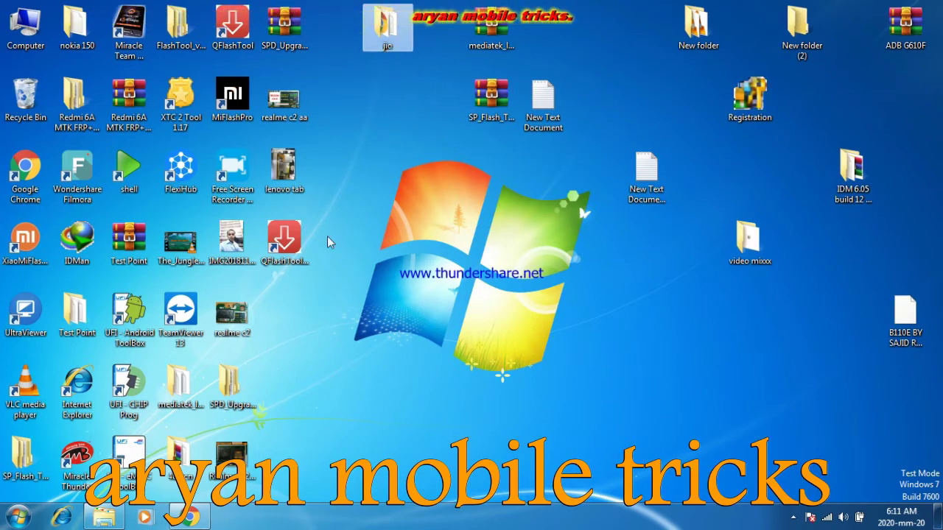
Launch QFlashTool, load contents.xml from the desktop jio folder as the meta build, and start downloading it to the phone
double_click(284, 250)
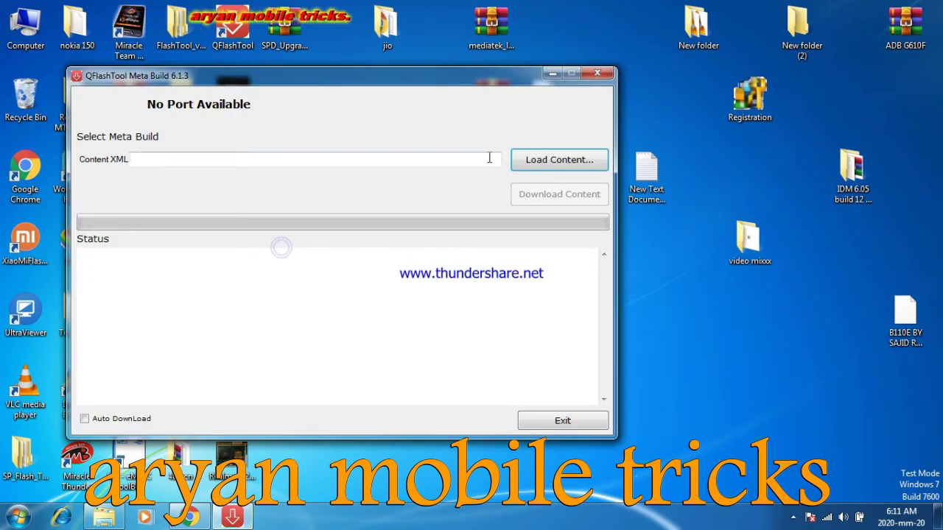
left_click(552, 163)
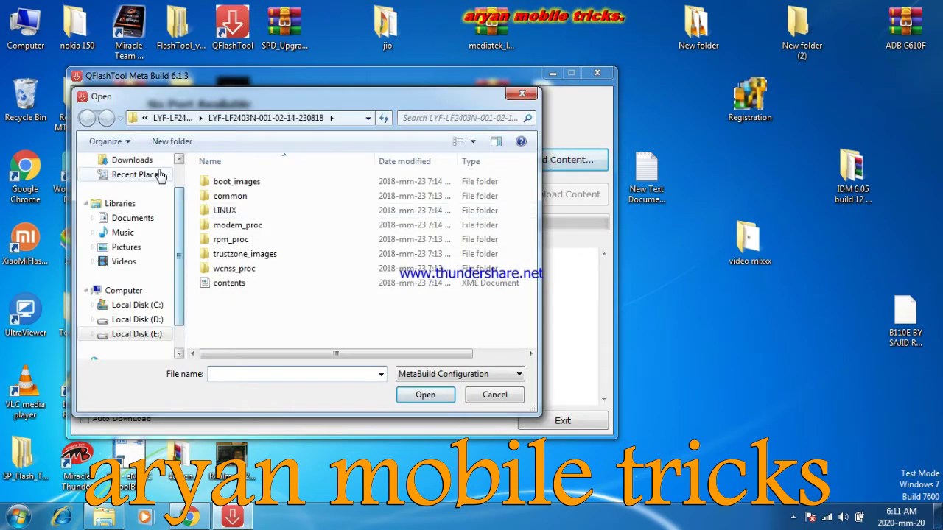
scroll(180, 205, "up", 2)
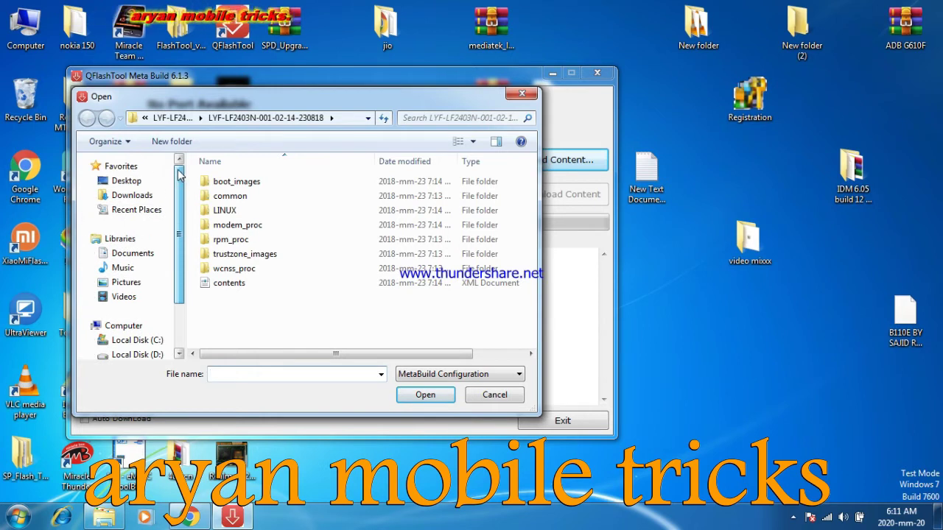
left_click(135, 184)
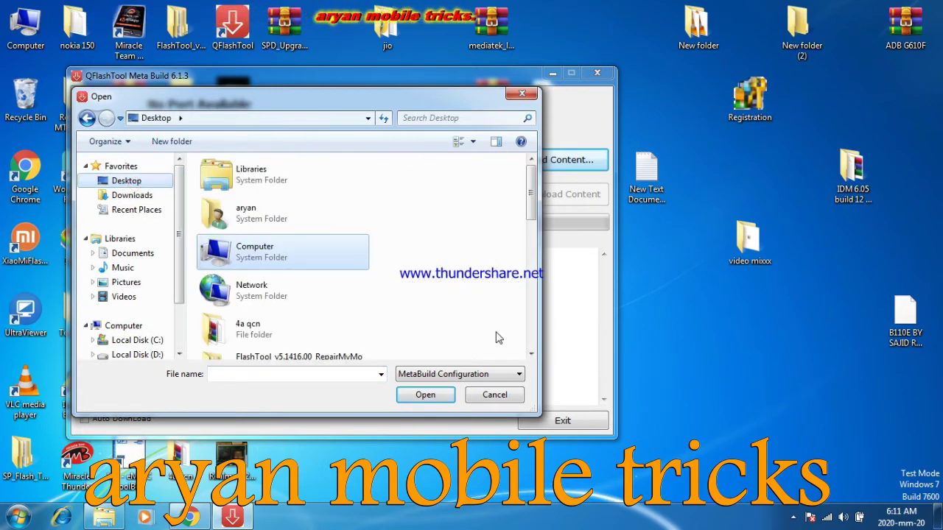
left_click(531, 355)
left_click(530, 355)
left_click(531, 354)
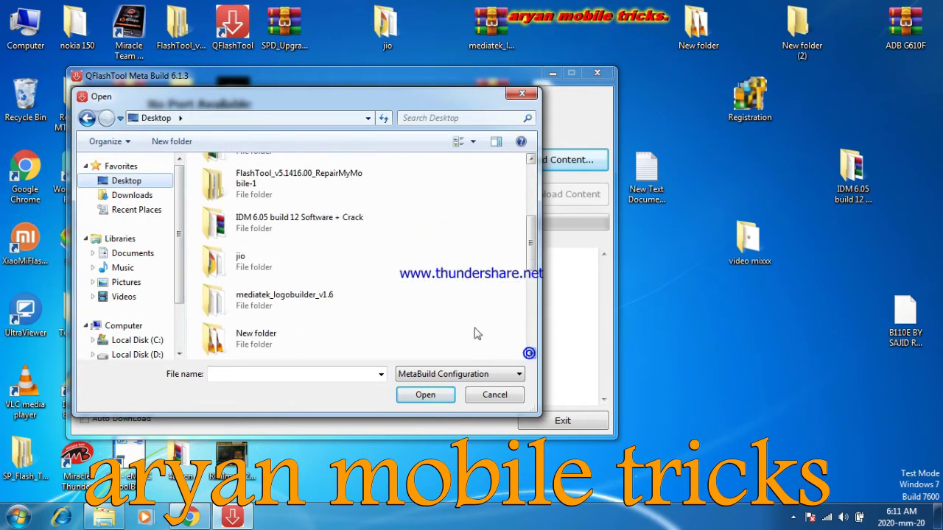
left_click(262, 262)
double_click(262, 262)
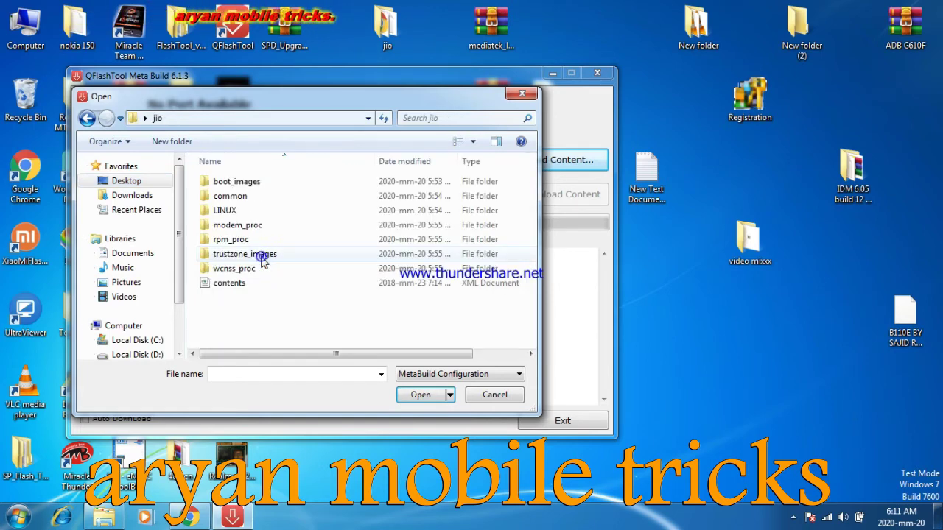
left_click(264, 285)
double_click(264, 286)
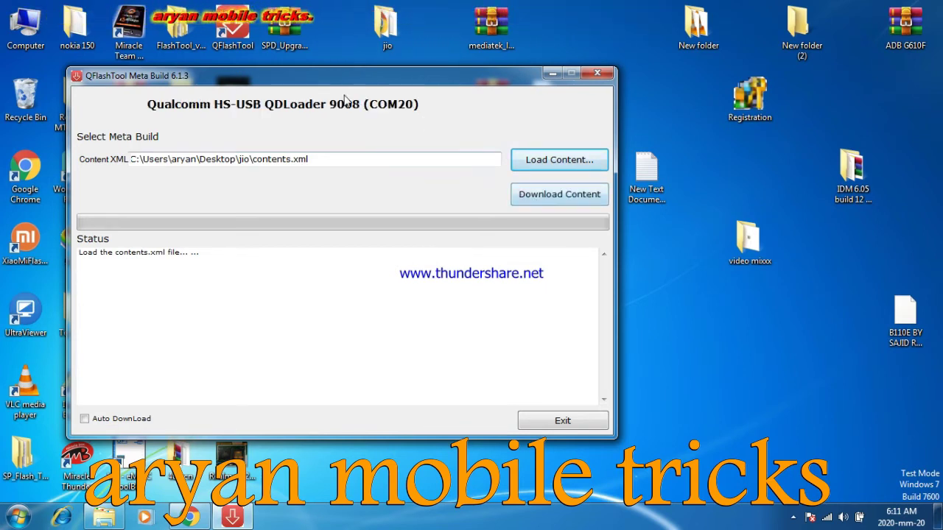
left_click(541, 200)
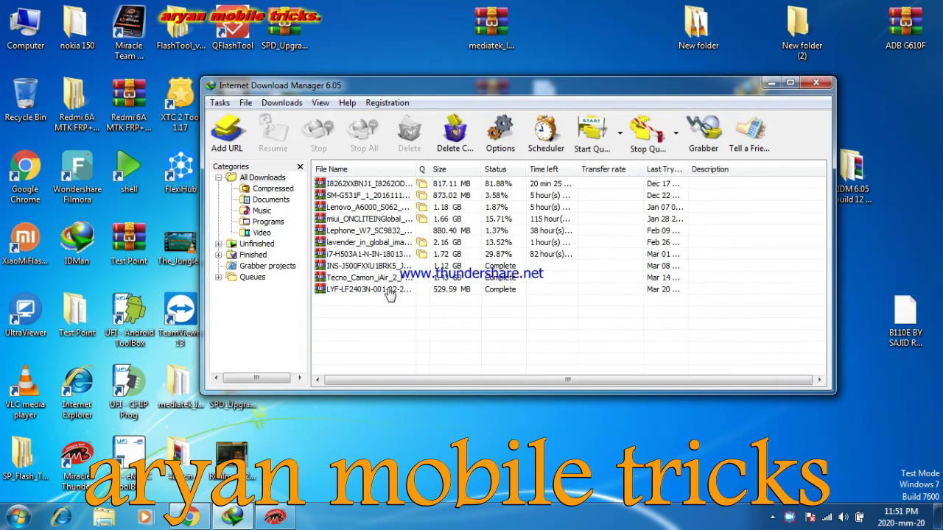
Open the containing folder of the completed LYF-LF2403N-001-02-27 download from Internet Download Manager, and minimize both windows
left_click(390, 291)
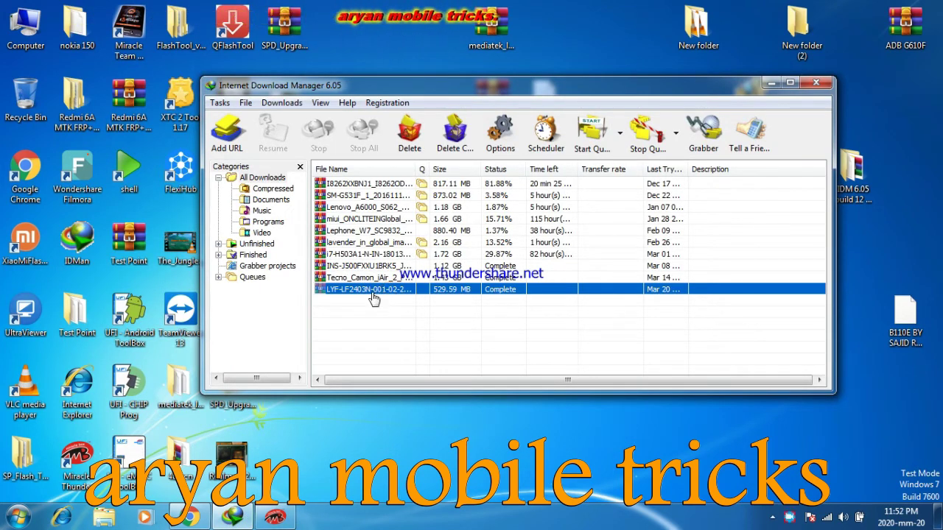
right_click(373, 295)
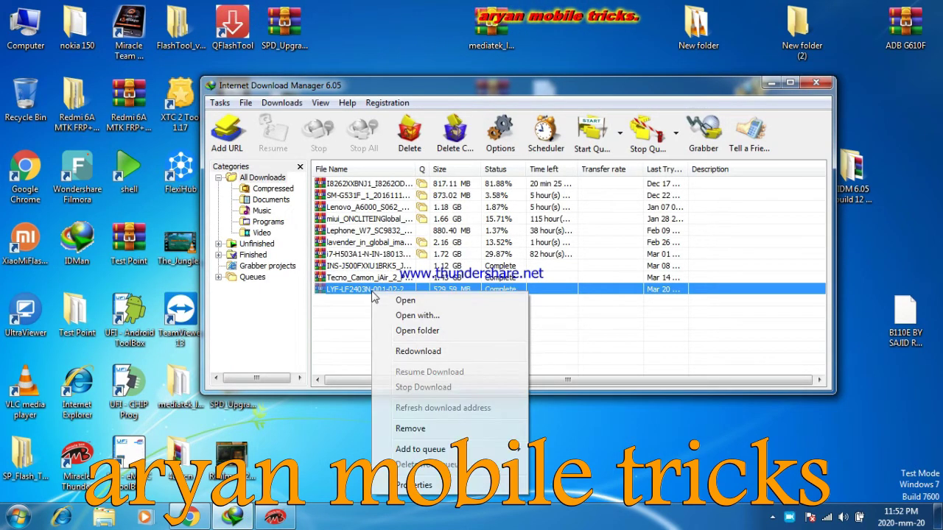
left_click(407, 331)
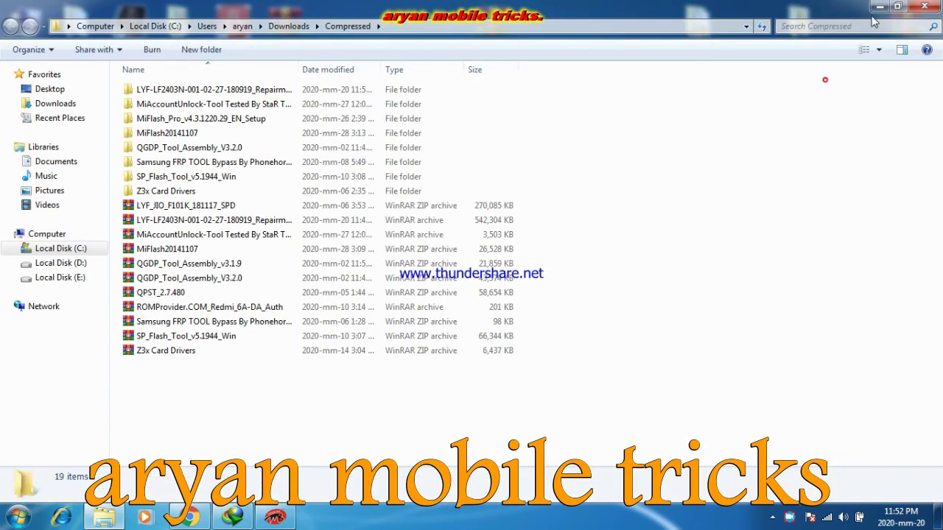
left_click(880, 6)
left_click(767, 84)
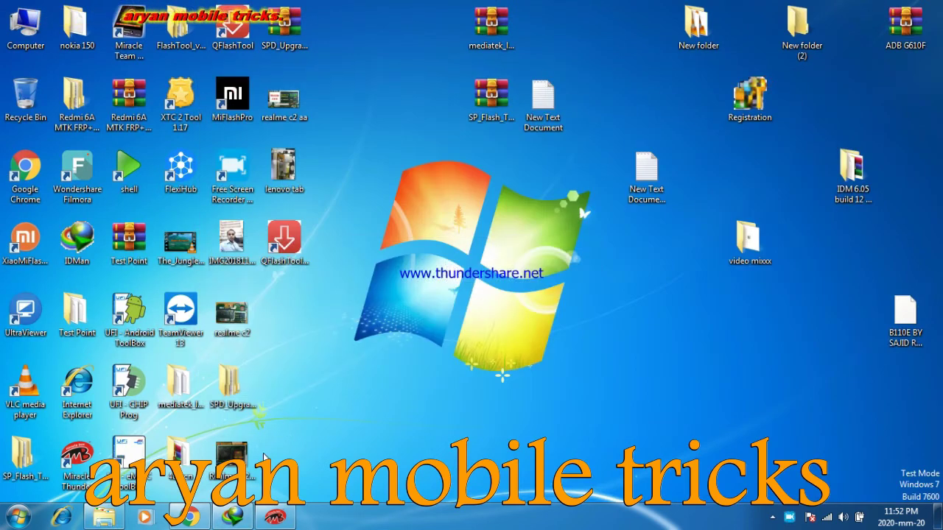
left_click(89, 520)
left_click(249, 221)
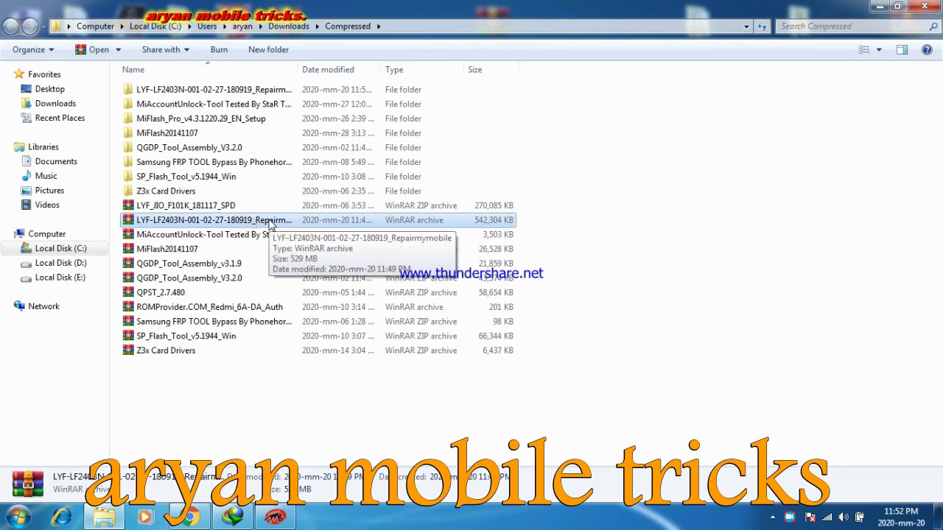
double_click(271, 90)
double_click(221, 89)
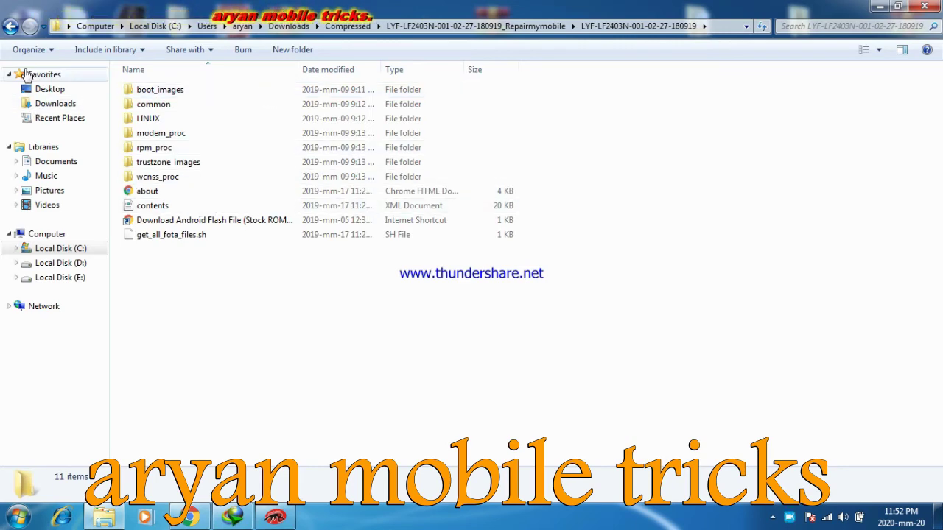
left_click(9, 25)
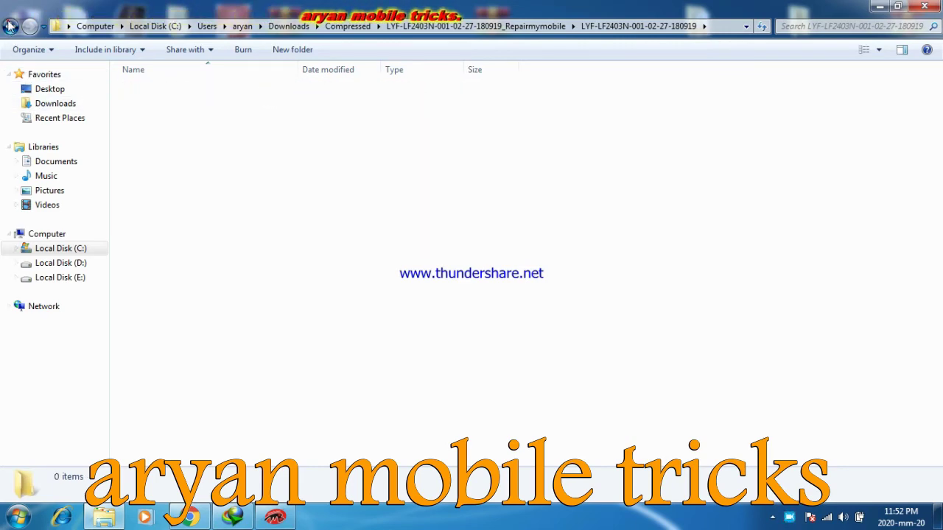
left_click(897, 5)
left_click_drag(479, 94, 589, 49)
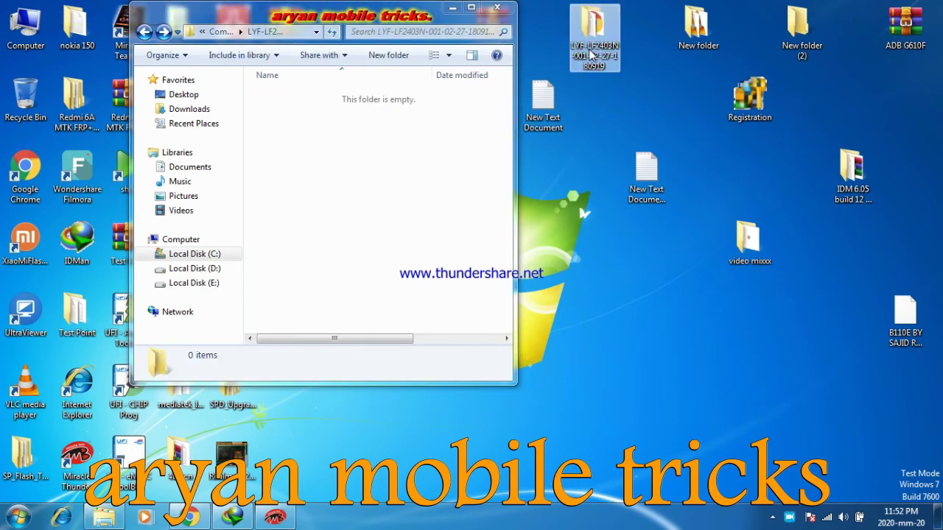
left_click(590, 49)
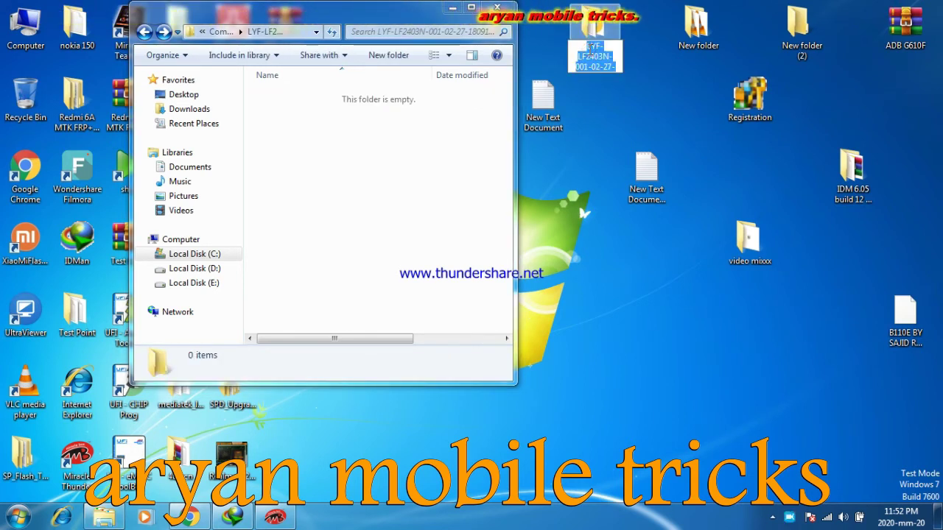
type("jio")
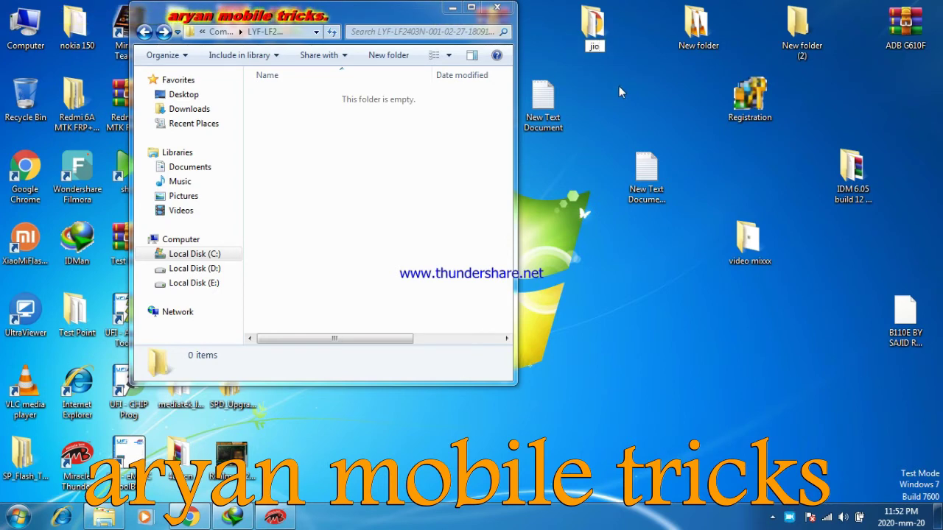
key("Return")
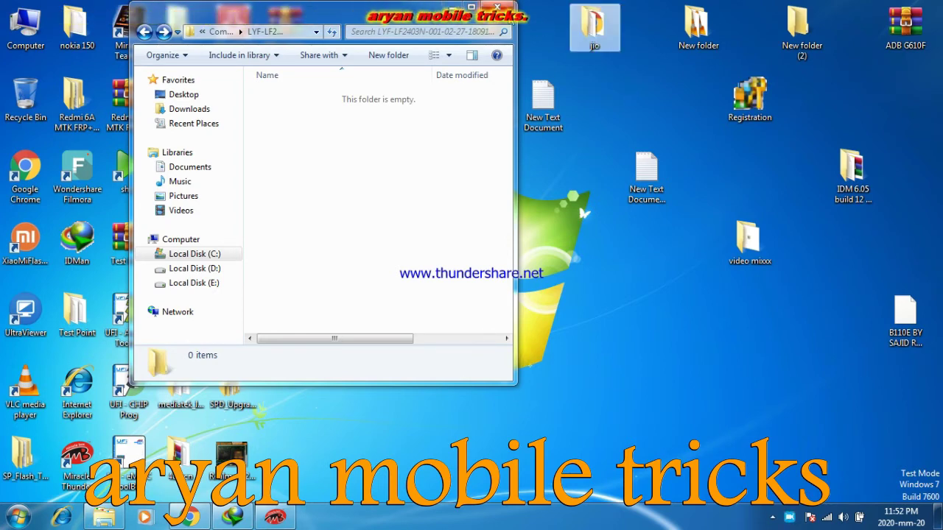
left_click(498, 7)
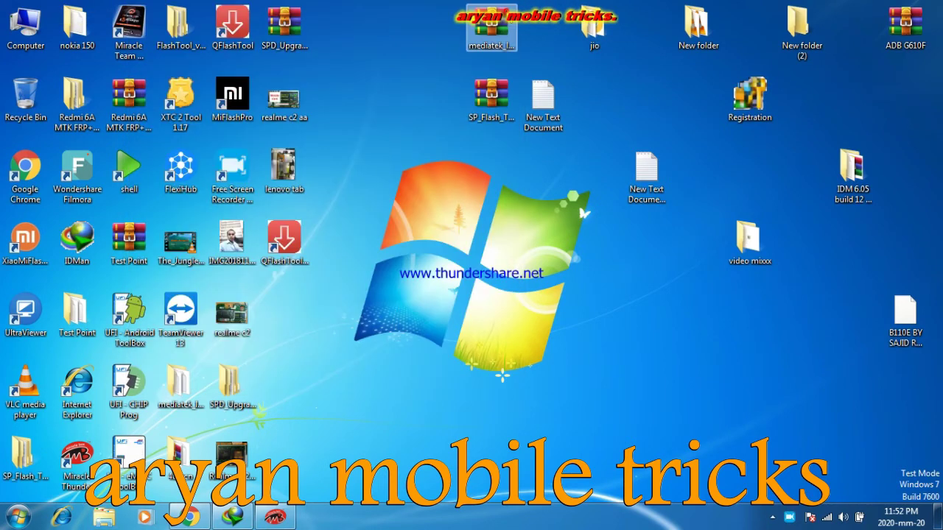
double_click(292, 248)
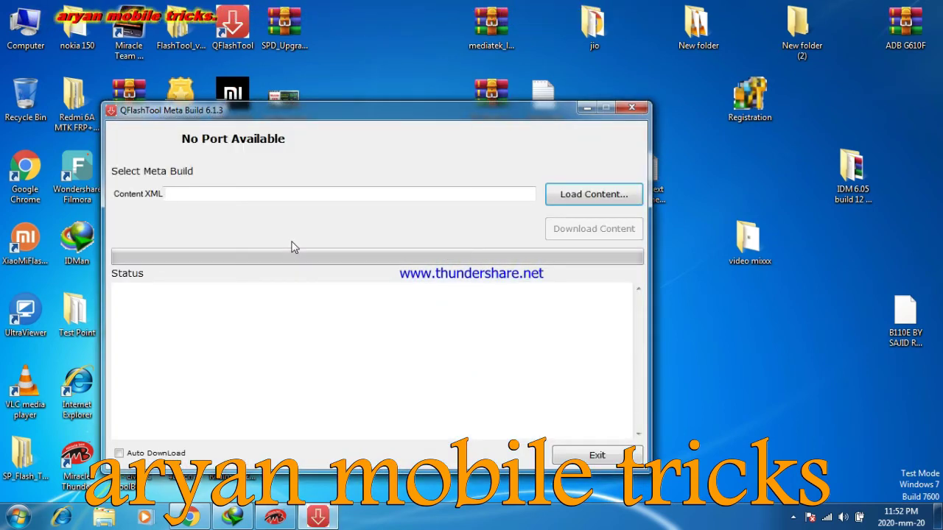
left_click(563, 196)
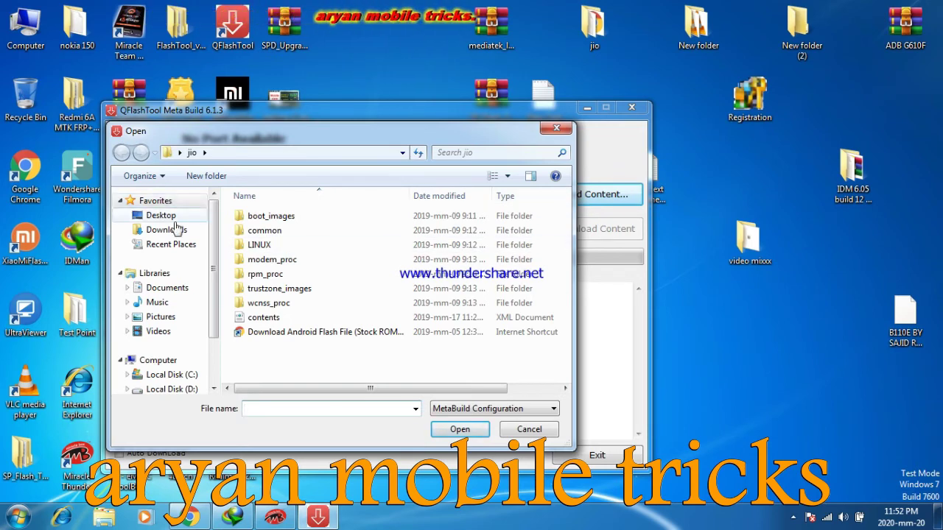
left_click(162, 215)
scroll(324, 280, "down", 3)
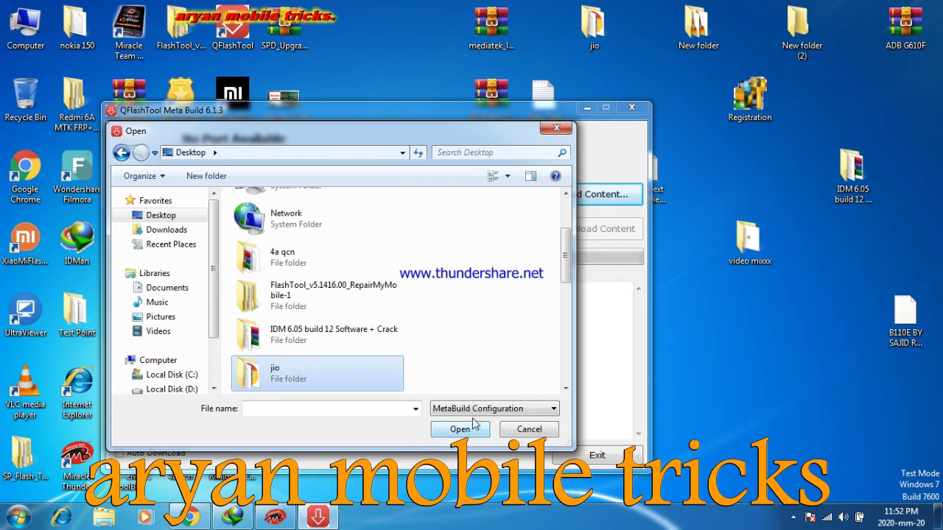
left_click(566, 388)
left_click(566, 389)
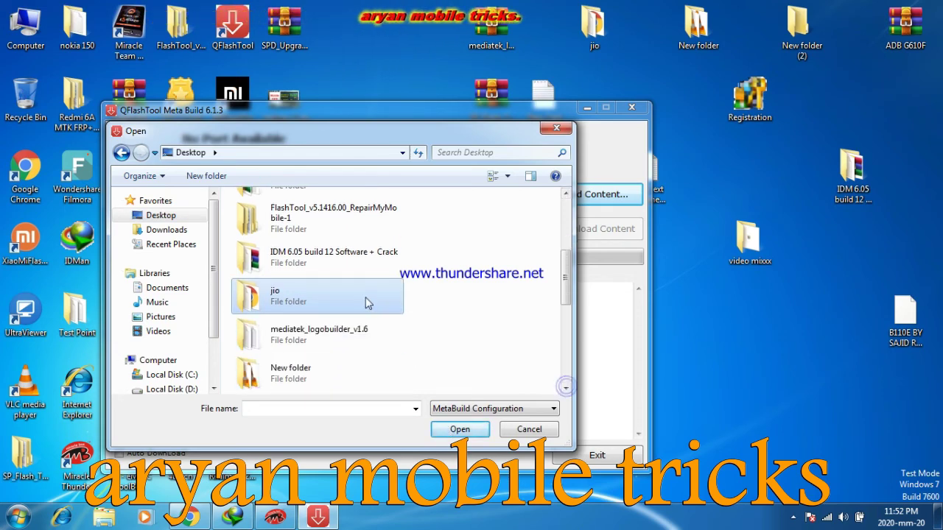
left_click(442, 434)
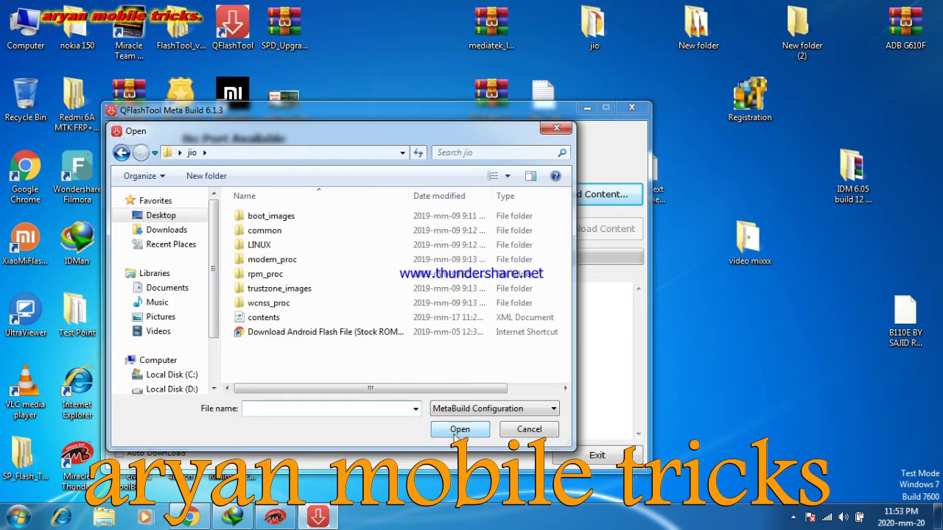
double_click(331, 318)
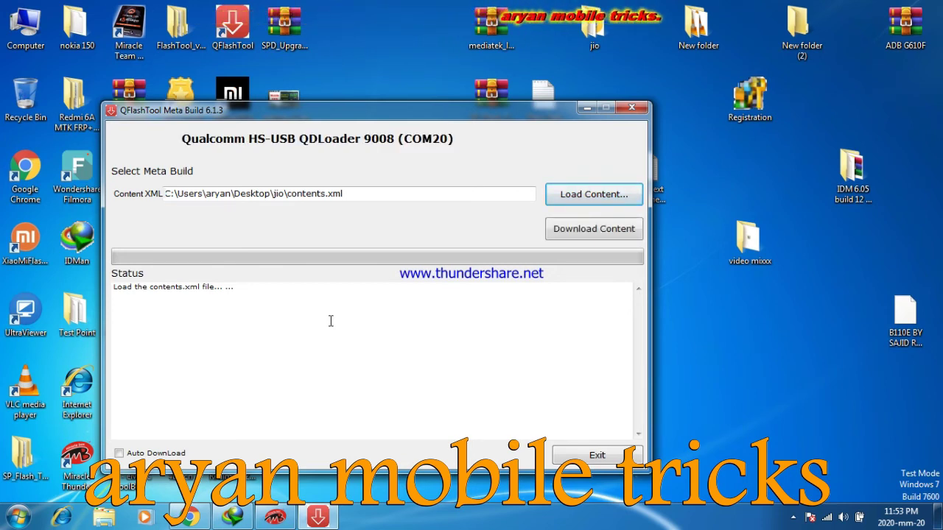
left_click(580, 240)
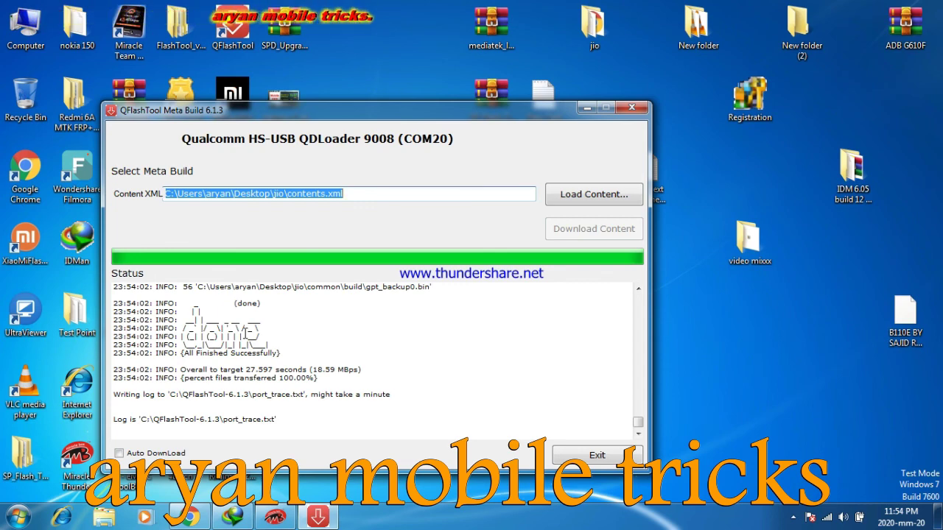
left_click(380, 324)
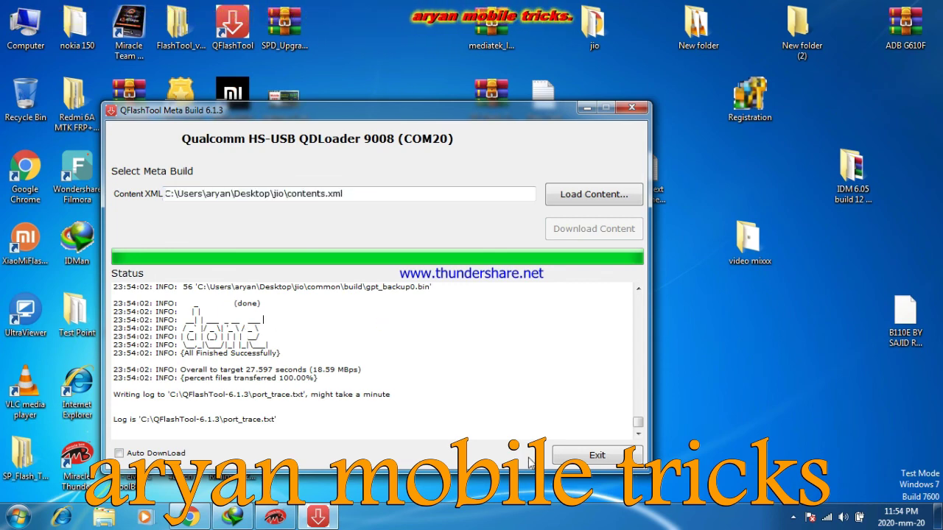